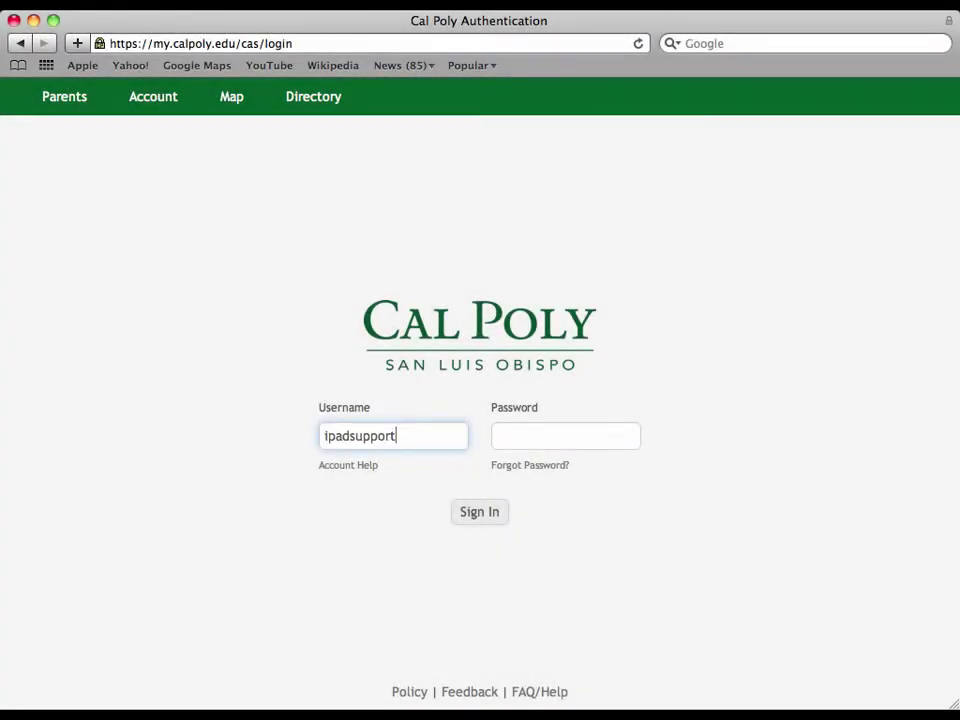
# Enter the support account's e-mail address and password on the Cal Poly Portal sign-in
pyautogui.write('@calpoly.edu')
pyautogui.press('Tab')
pyautogui.write('••')
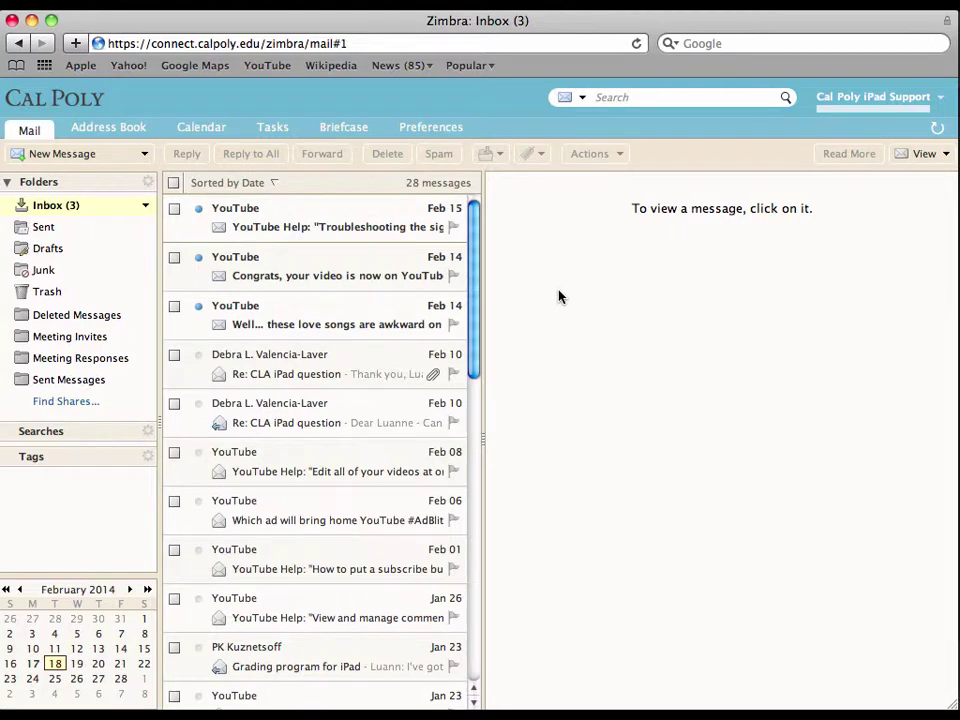
# Turn on 'Enable delegation for Apple iCal CalDAV client' in Zimbra's Calendar preferences
pyautogui.click(441, 133)
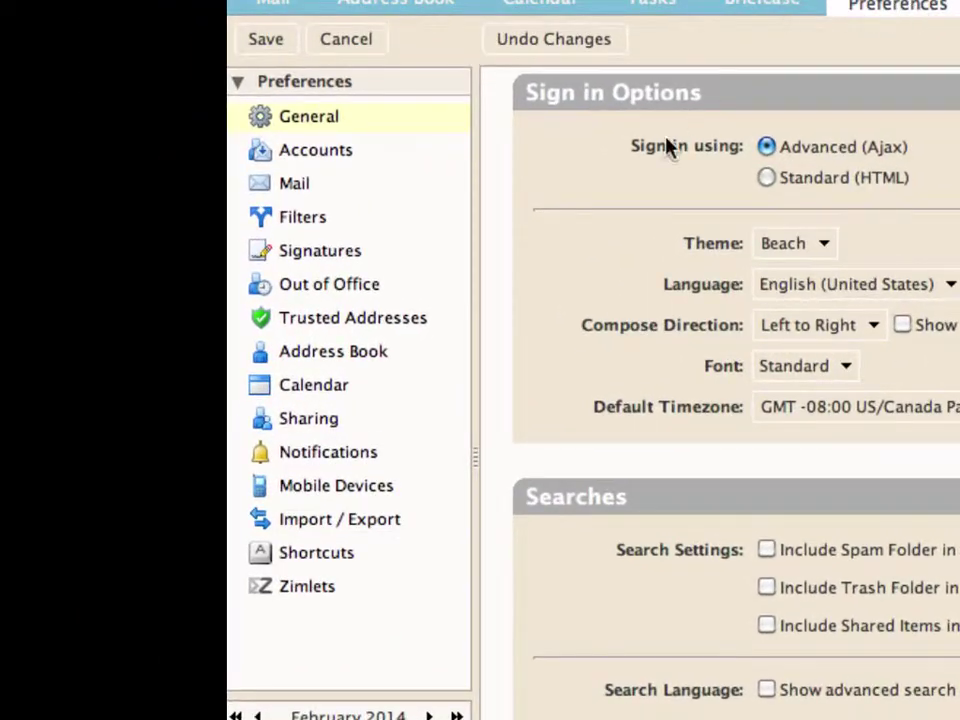
pyautogui.click(392, 390)
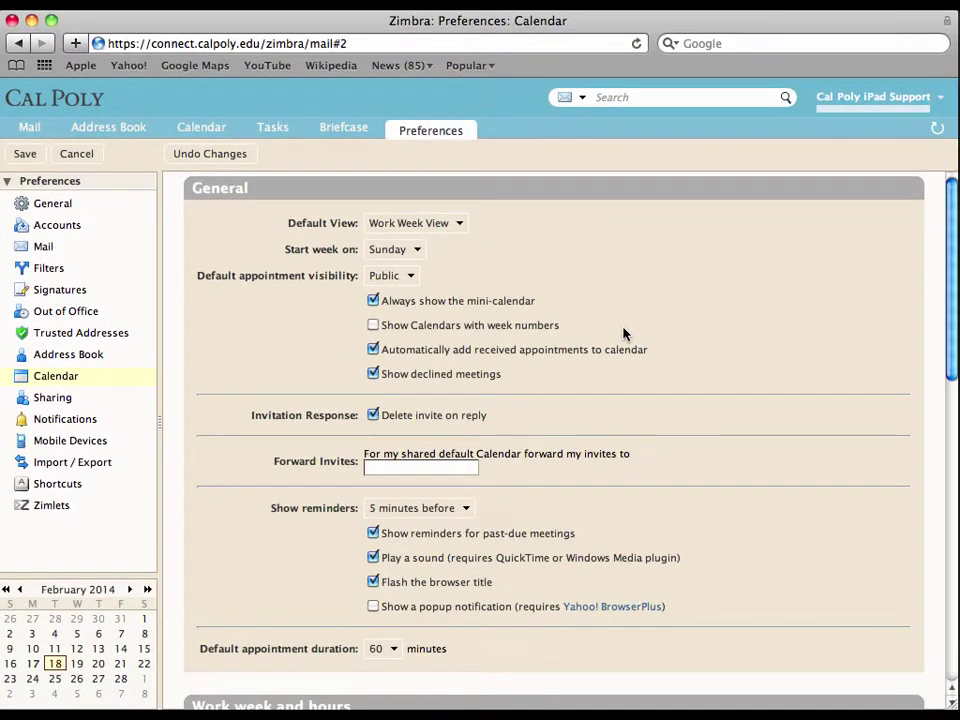
pyautogui.scroll(-5, 623, 333)
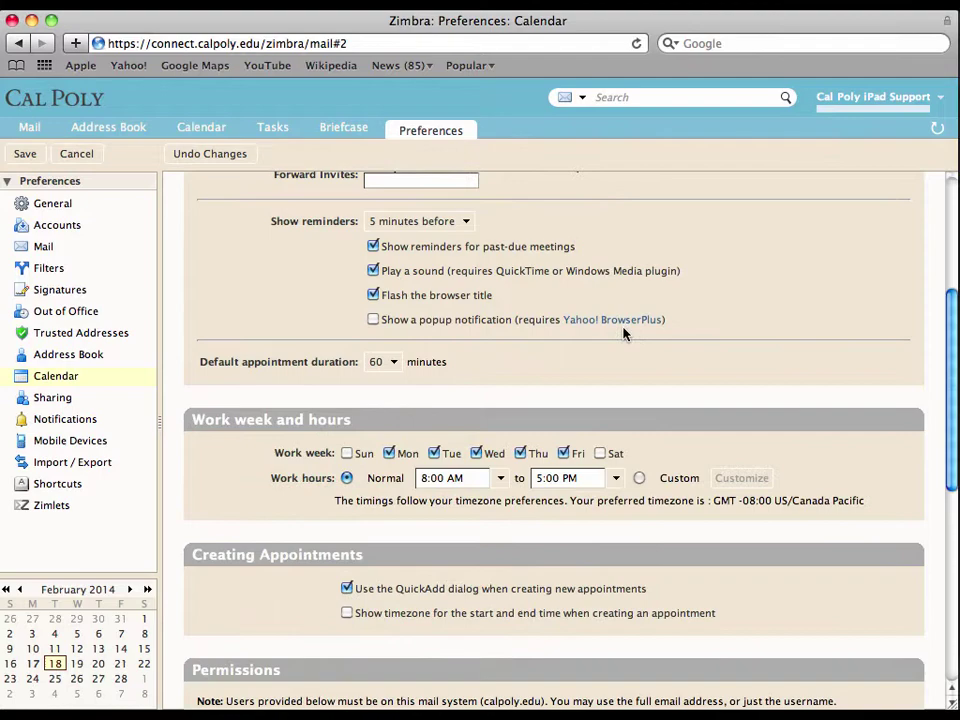
pyautogui.scroll(-3, 623, 333)
pyautogui.scroll(-5, 623, 333)
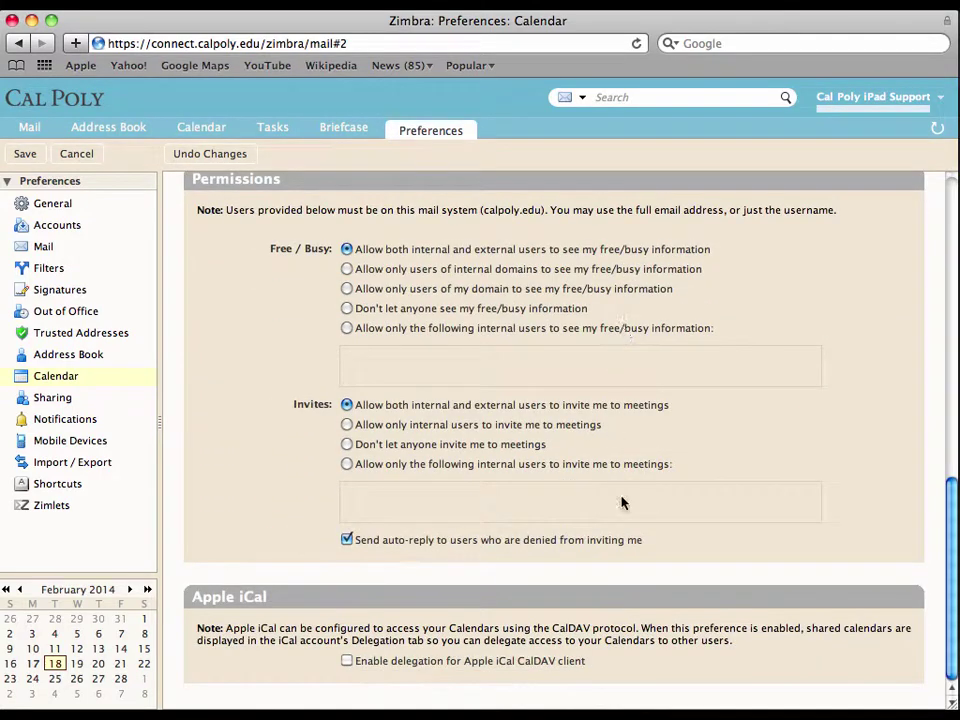
pyautogui.click(346, 661)
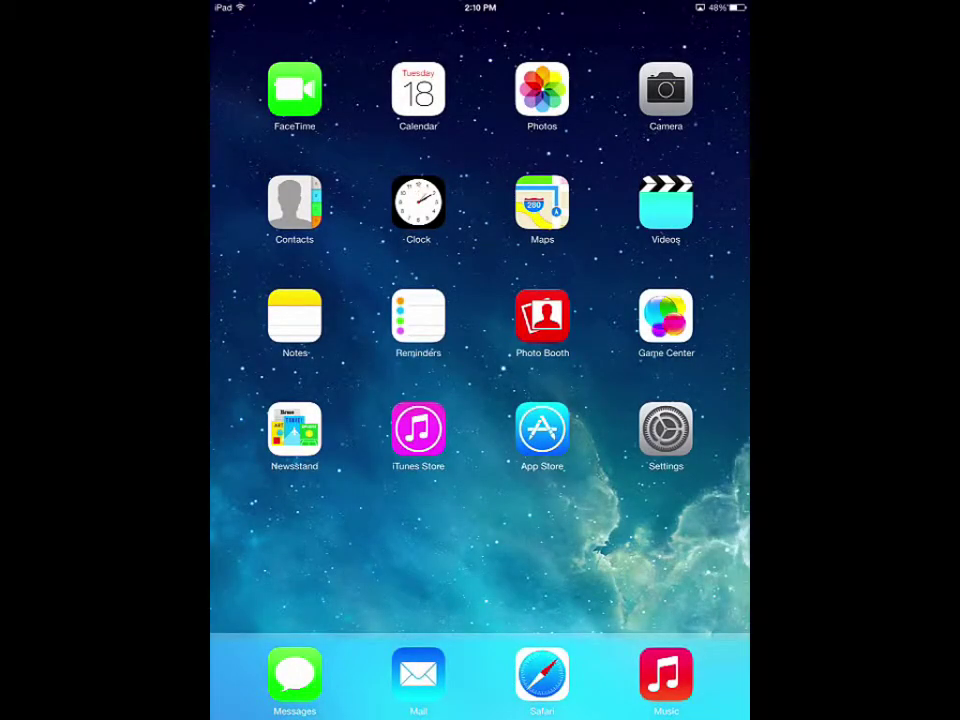
# Reach a blank CalDAV account form via Settings > Mail, Contacts, Calendars > Add Account > Other
pyautogui.click(665, 430)
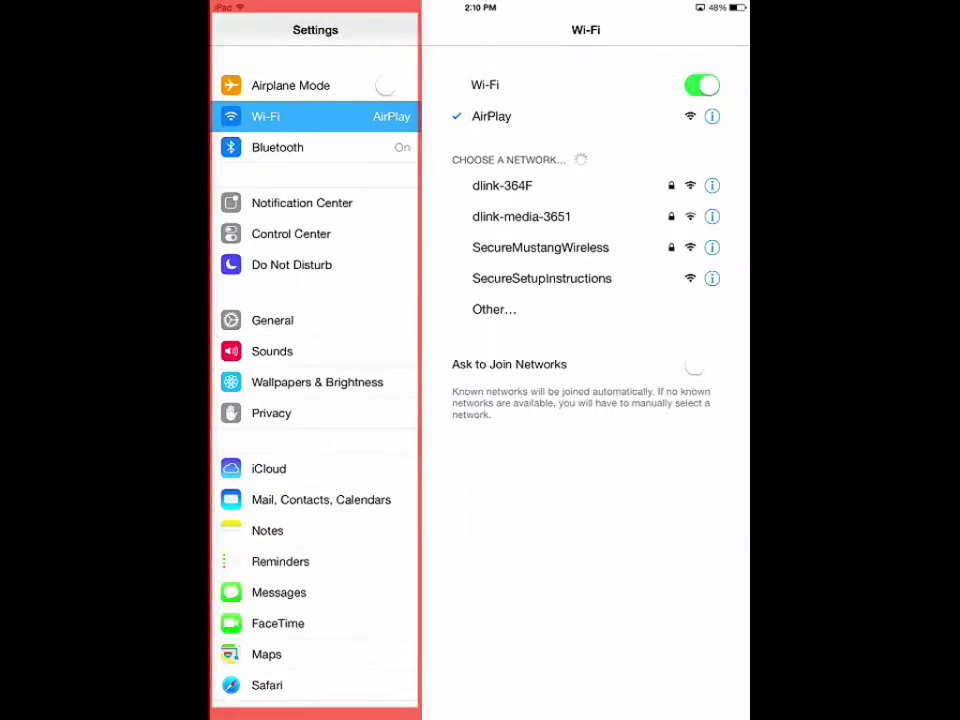
pyautogui.click(321, 499)
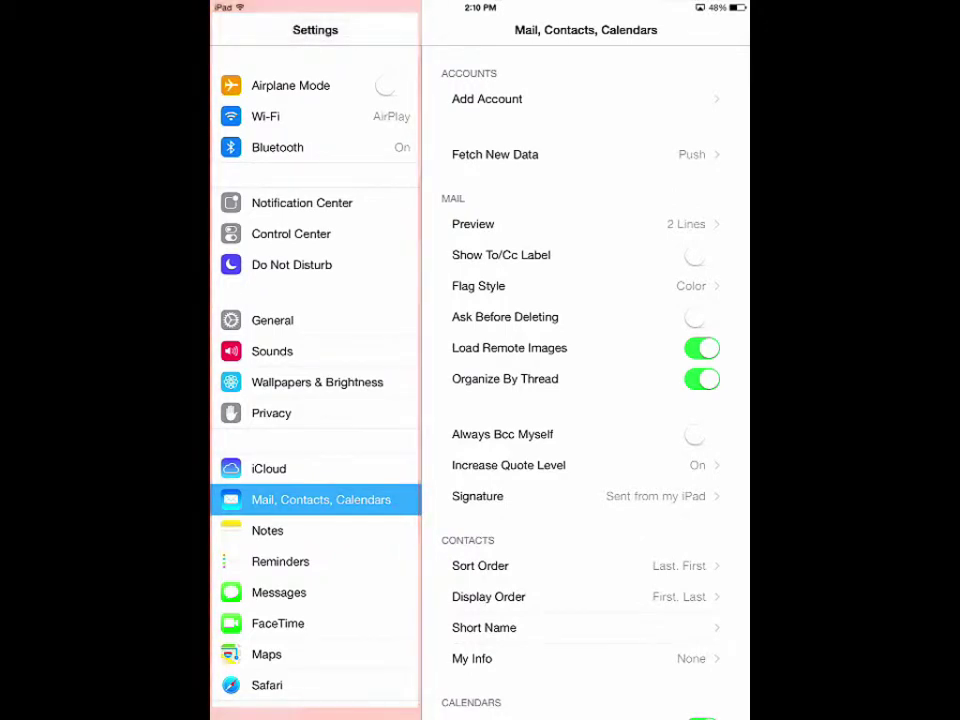
pyautogui.click(487, 99)
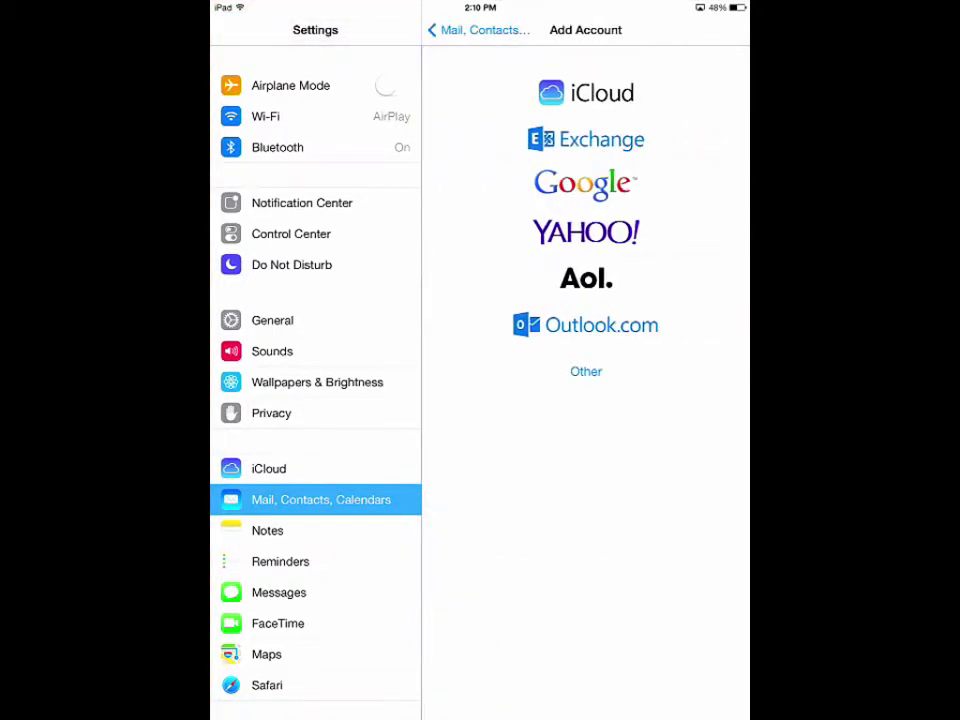
pyautogui.click(586, 371)
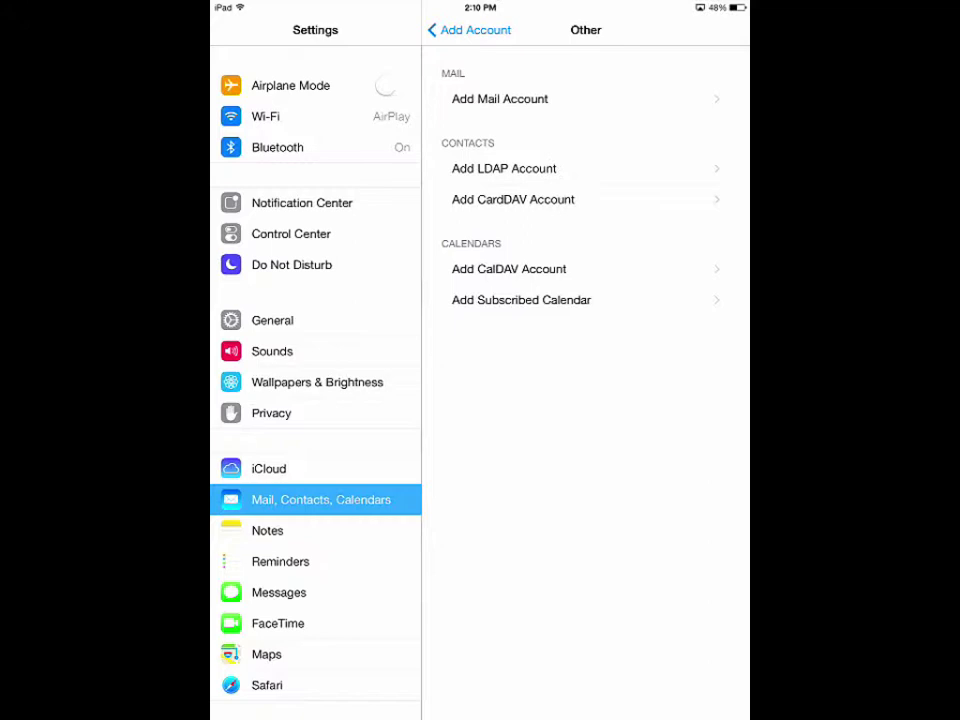
pyautogui.click(509, 269)
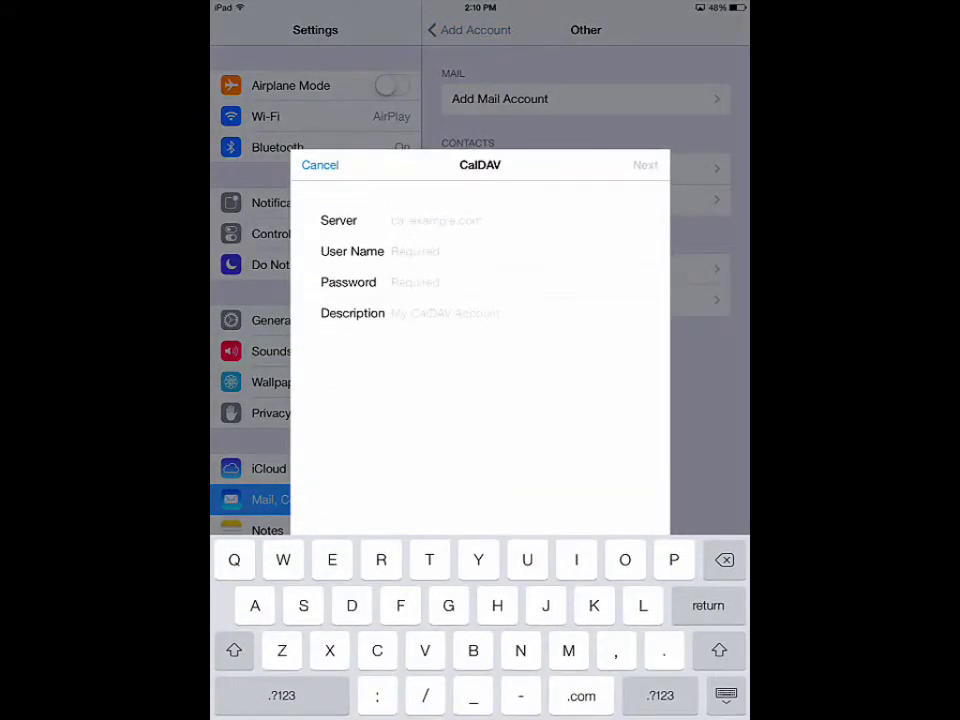
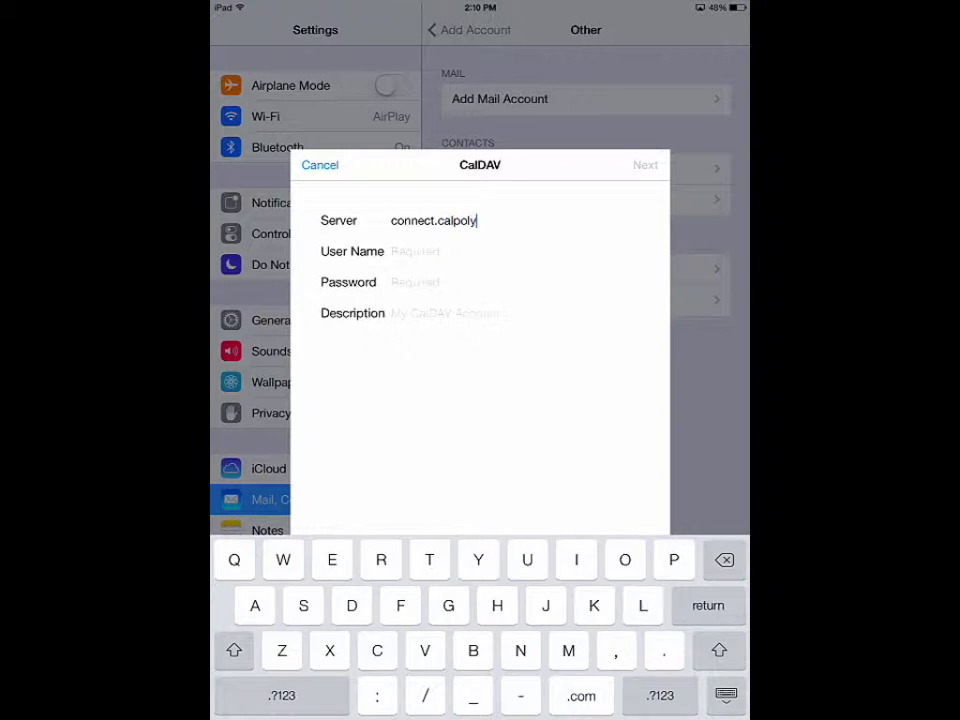
# Add and save a CalDAV account on server connect.calpoly.edu with the account's user name and password
pyautogui.press('Return')
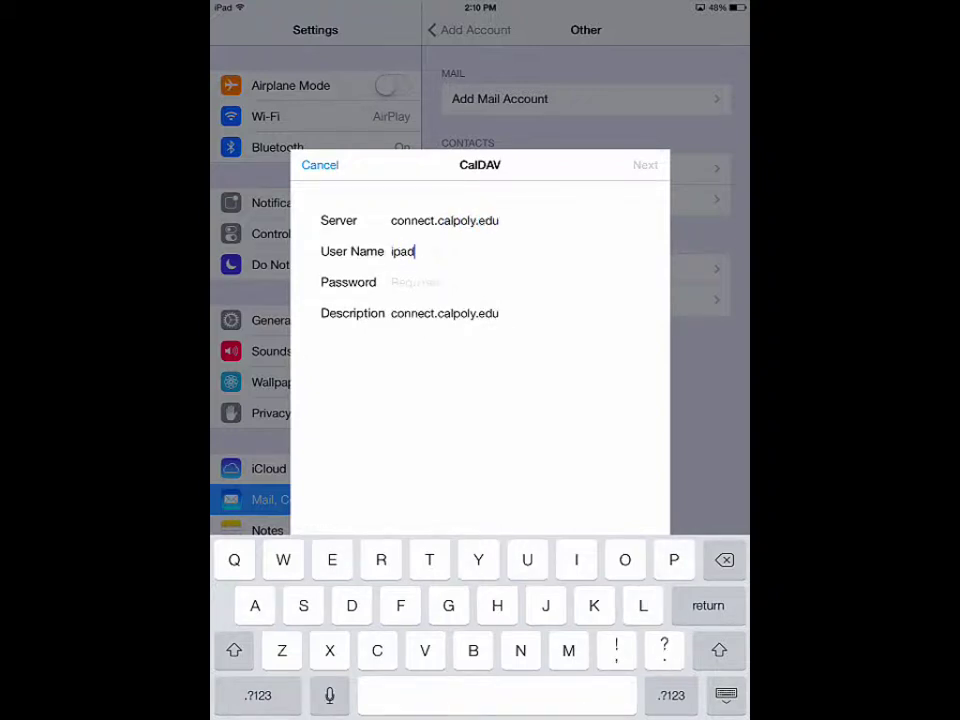
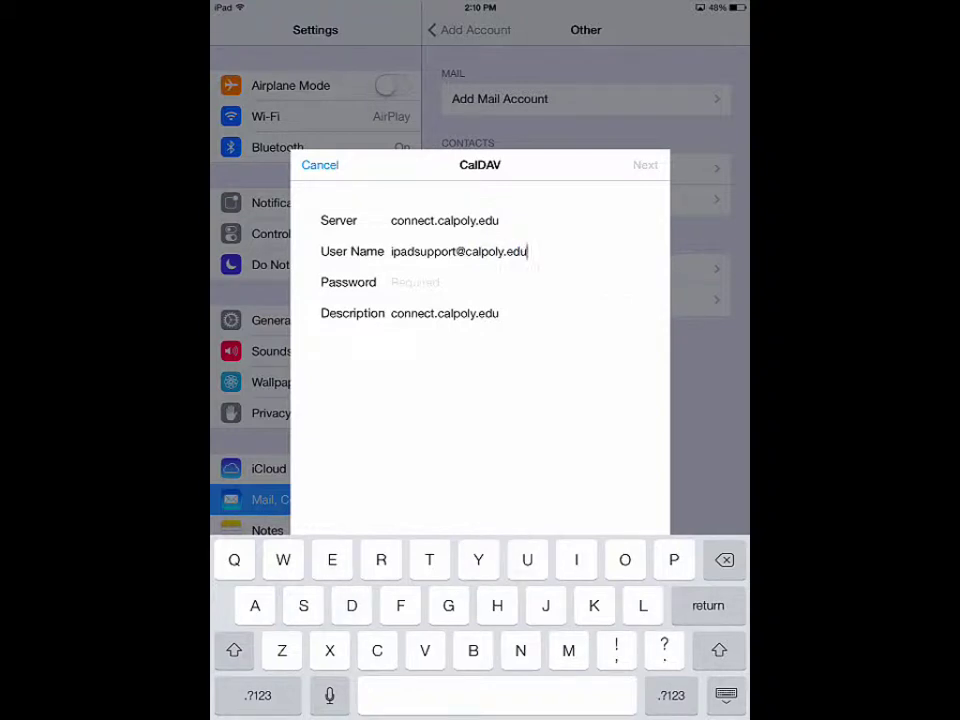
pyautogui.press('Return')
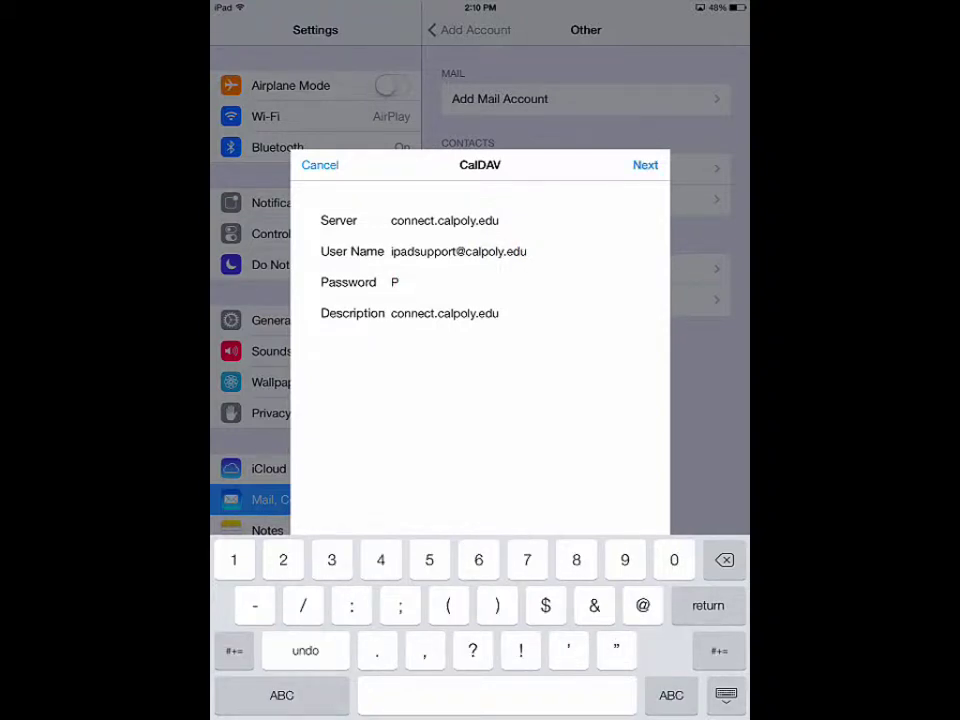
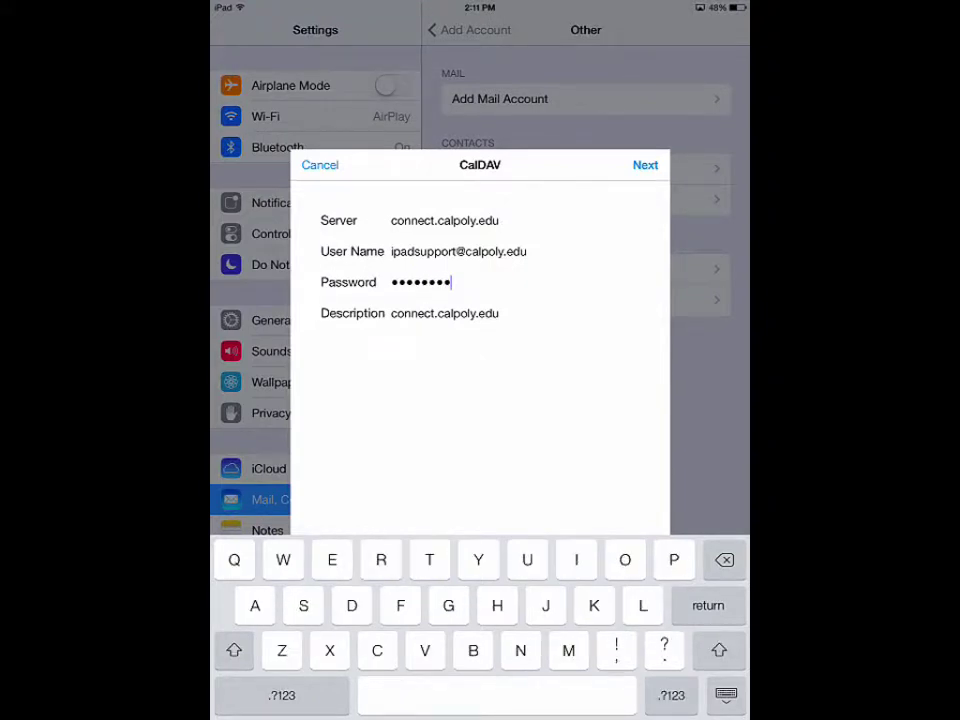
pyautogui.press('Return')
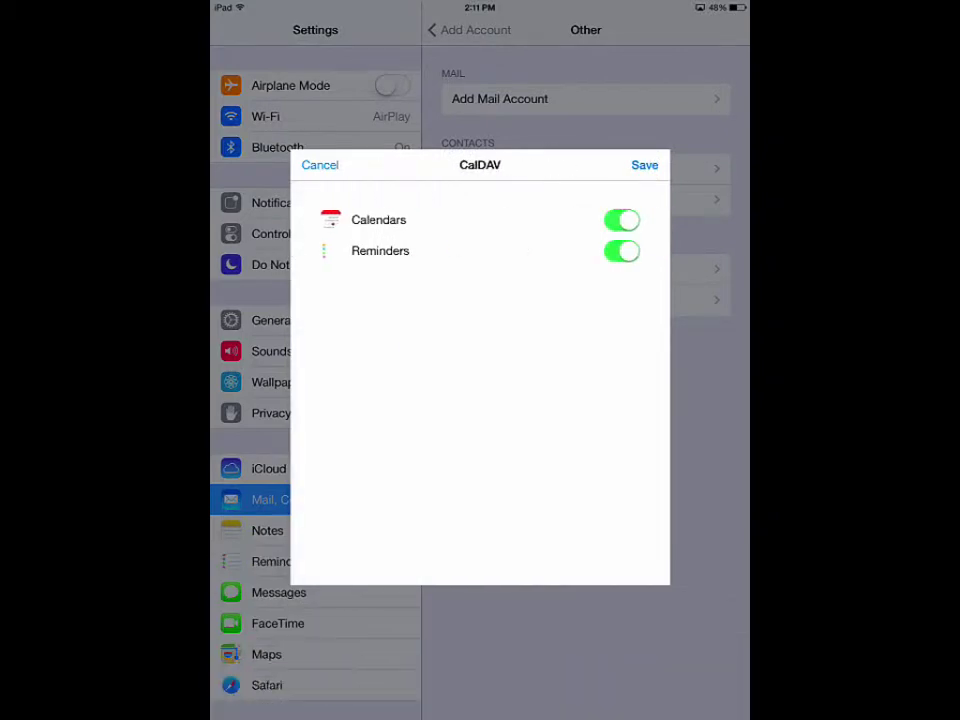
pyautogui.click(644, 165)
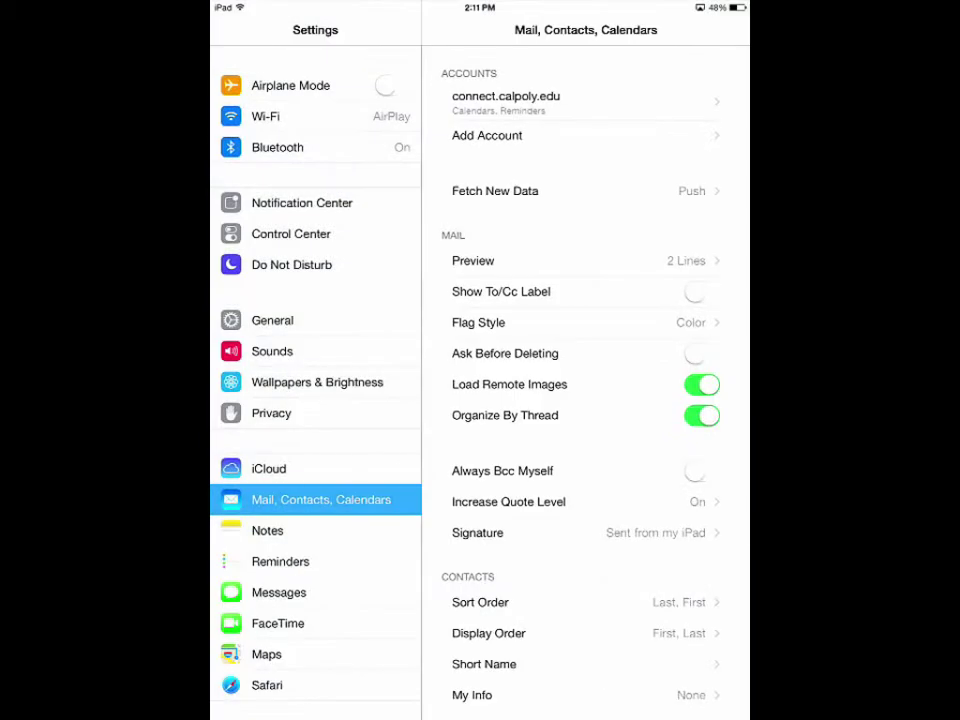
# Open the Calendar app on February 2014 and peek at the Washington's Birthday event
pyautogui.press('super')
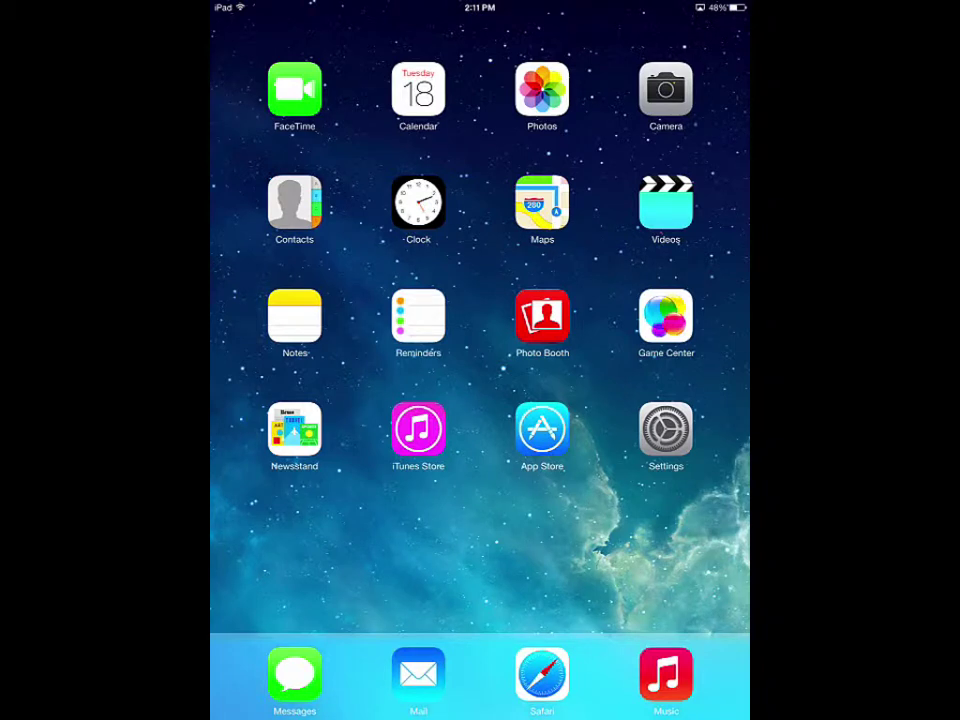
pyautogui.click(418, 90)
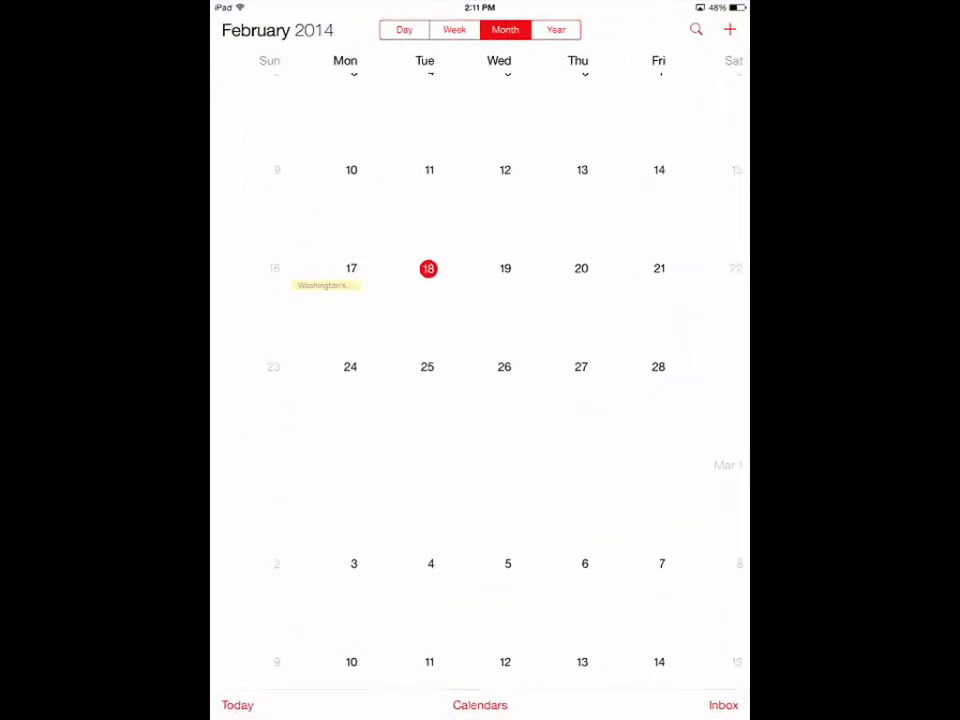
pyautogui.click(326, 285)
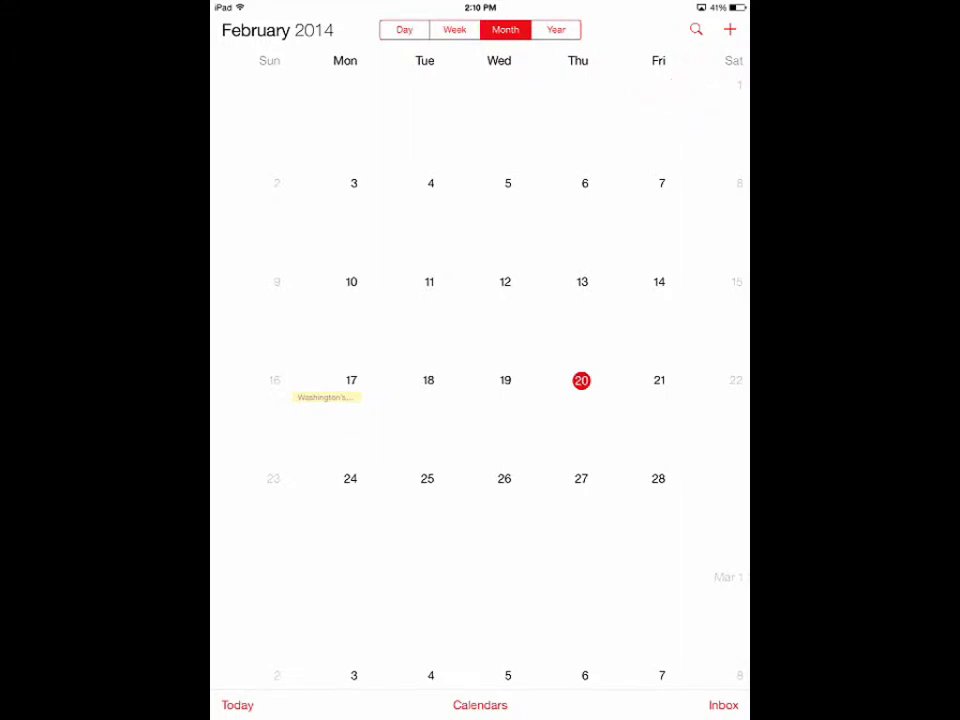
# Create a new event titled 'Business meeting' with location 'Library'
pyautogui.click(730, 30)
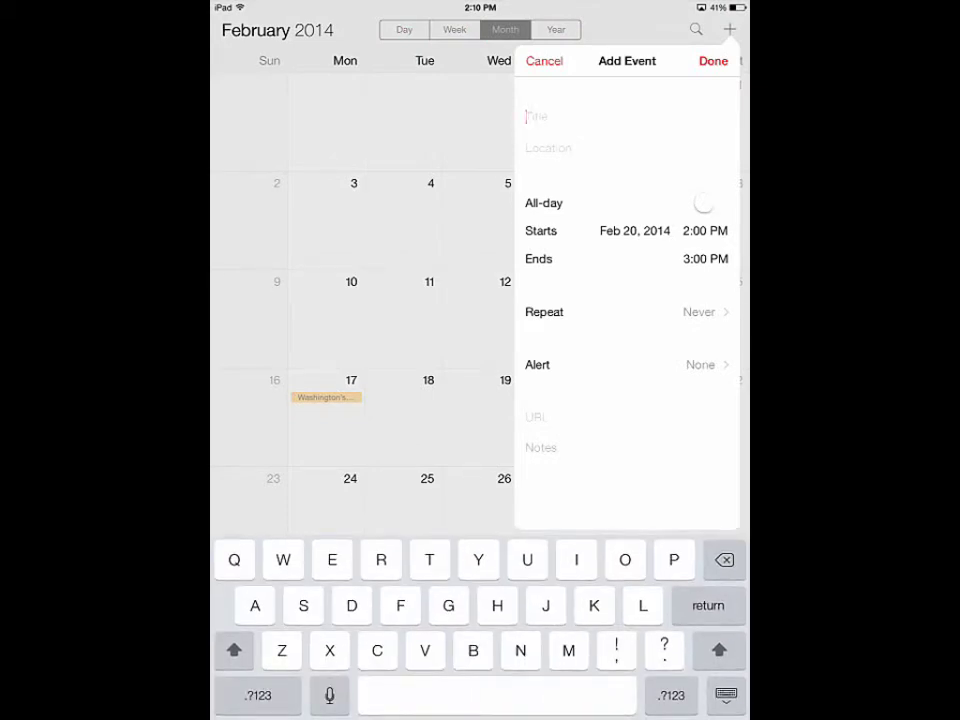
pyautogui.write('Business me')
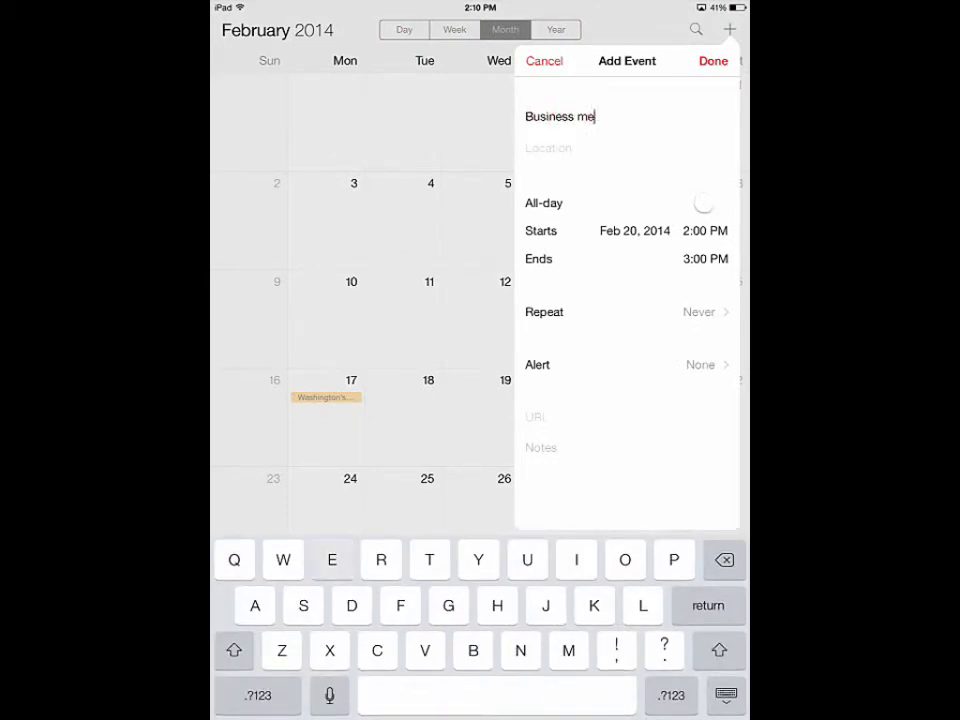
pyautogui.write('eting')
pyautogui.press('Return')
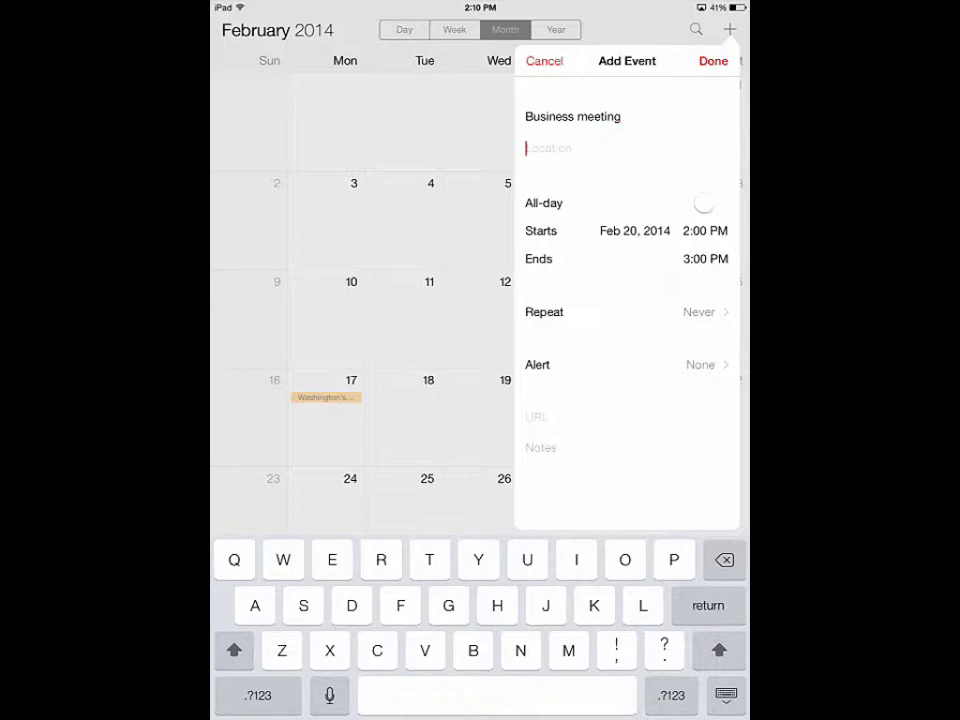
pyautogui.write('Library')
# Schedule the event for Sunday Feb 23, 2014, 2–4 PM, repeating every week
pyautogui.click(620, 231)
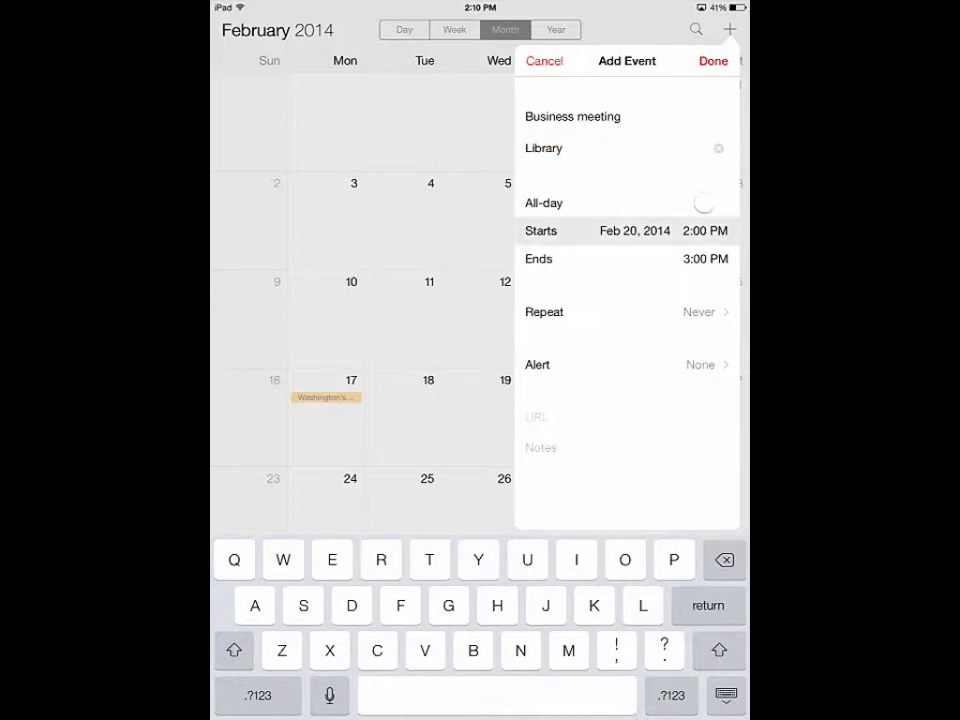
pyautogui.moveTo(580, 343); pyautogui.dragTo(580, 277)
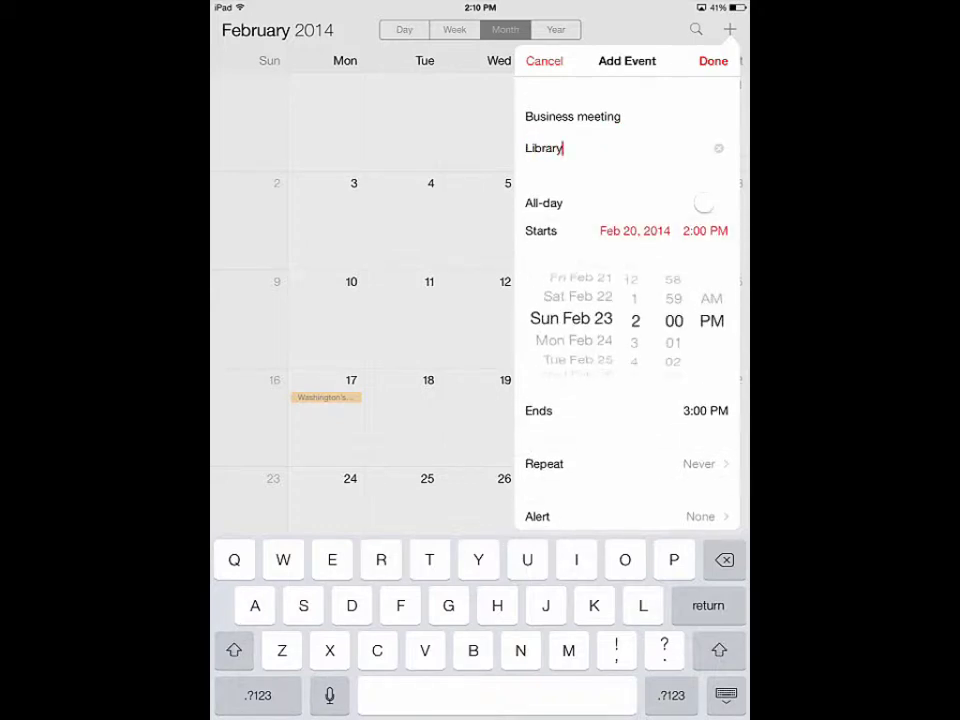
pyautogui.click(620, 411)
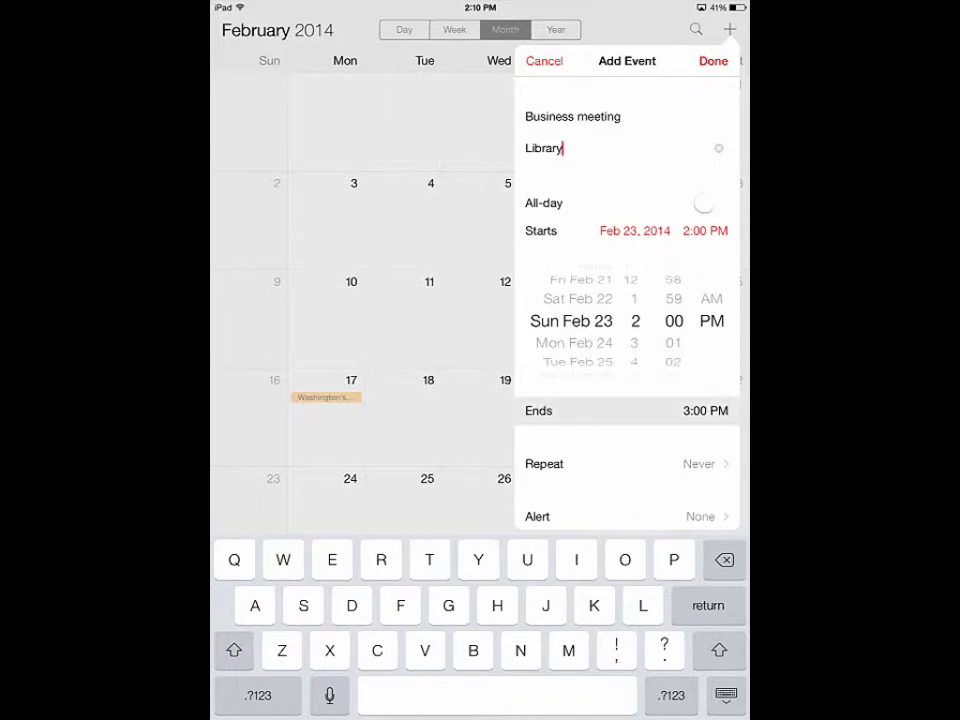
pyautogui.moveTo(635, 372); pyautogui.dragTo(635, 349)
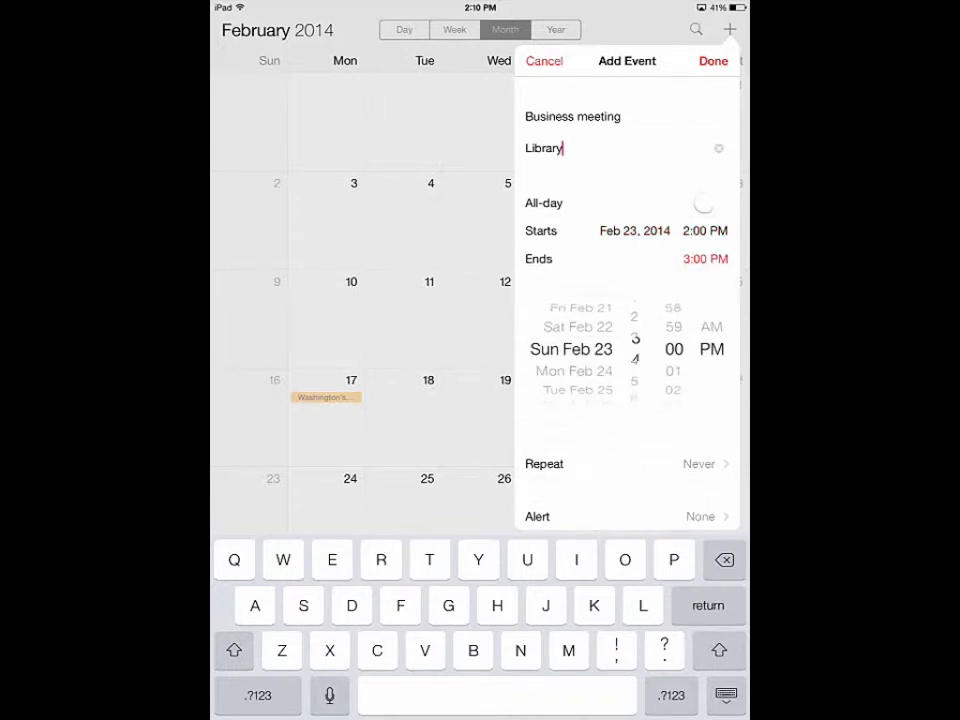
pyautogui.click(600, 258)
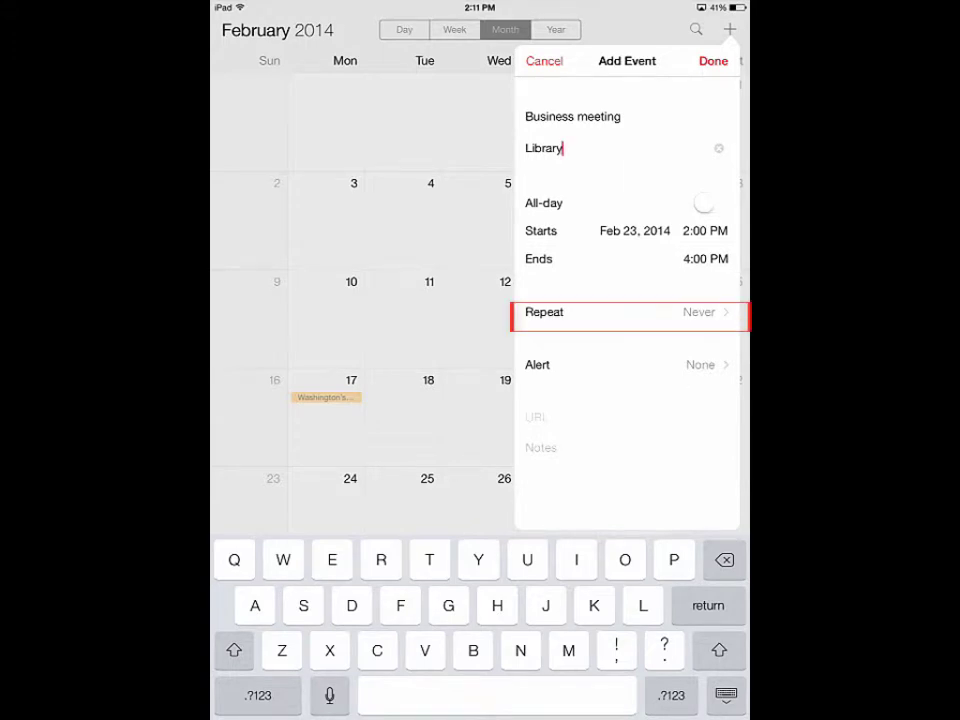
pyautogui.click(560, 312)
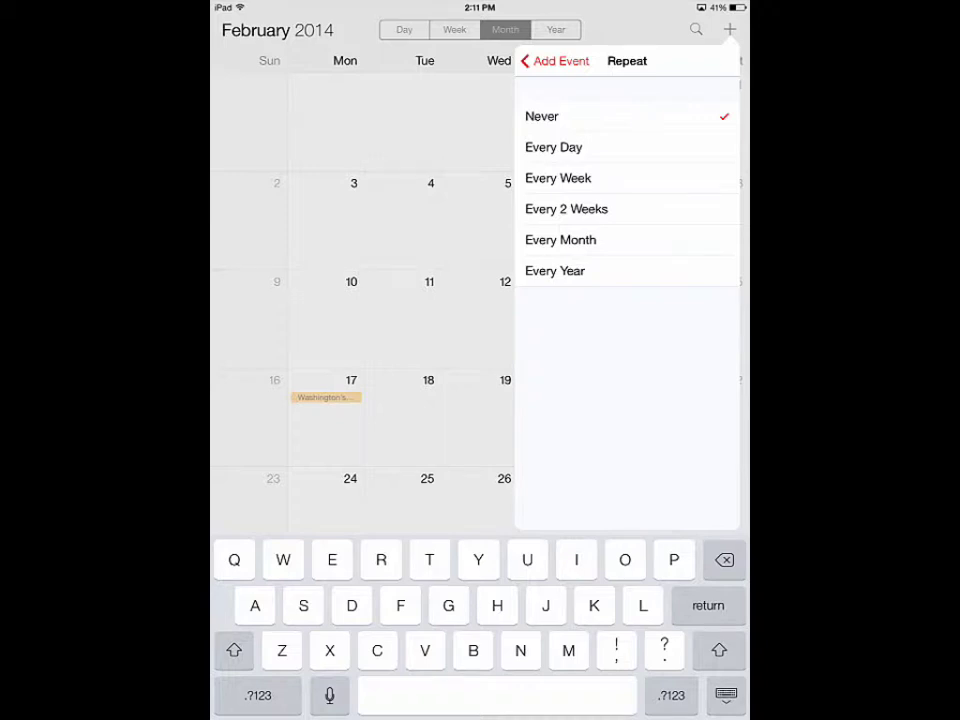
pyautogui.click(558, 178)
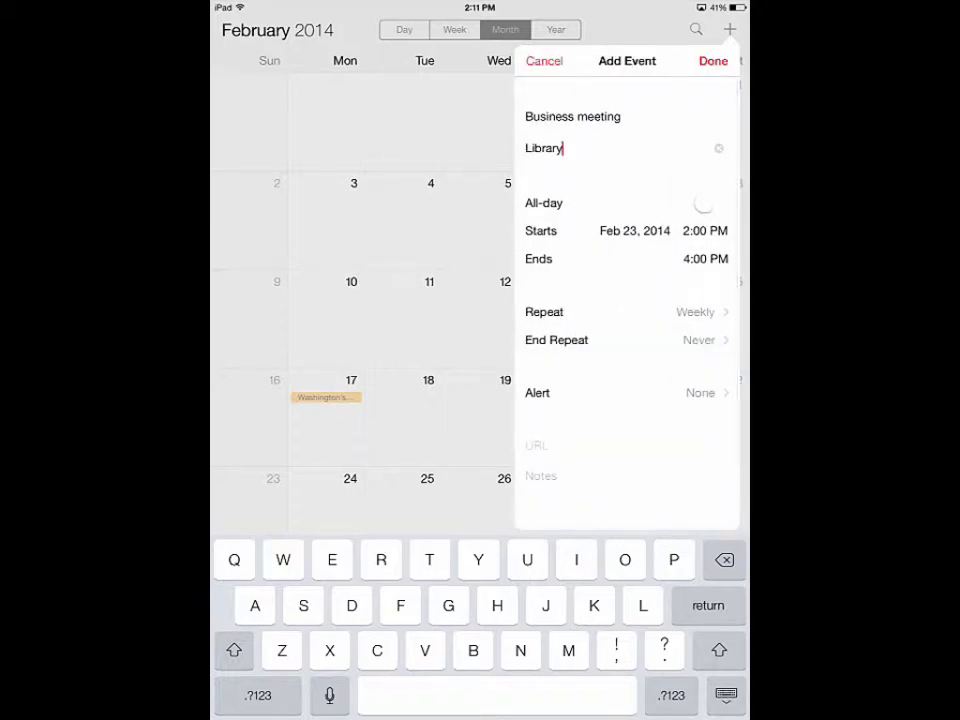
# Give the event alerts 1 hour and 15 minutes before it starts
pyautogui.click(560, 393)
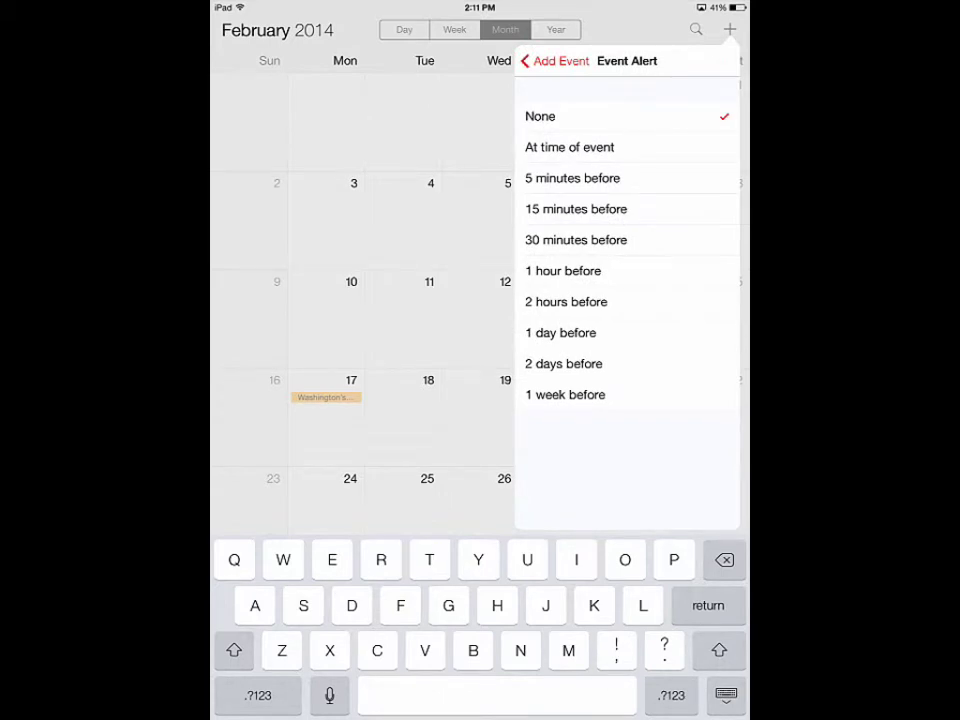
pyautogui.click(563, 271)
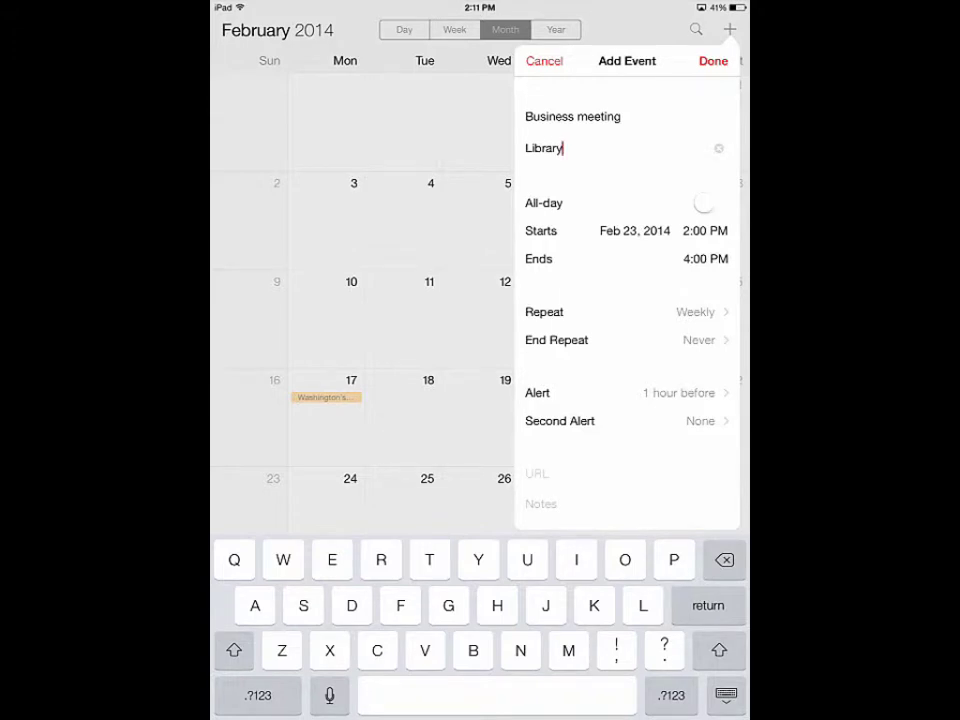
pyautogui.click(560, 421)
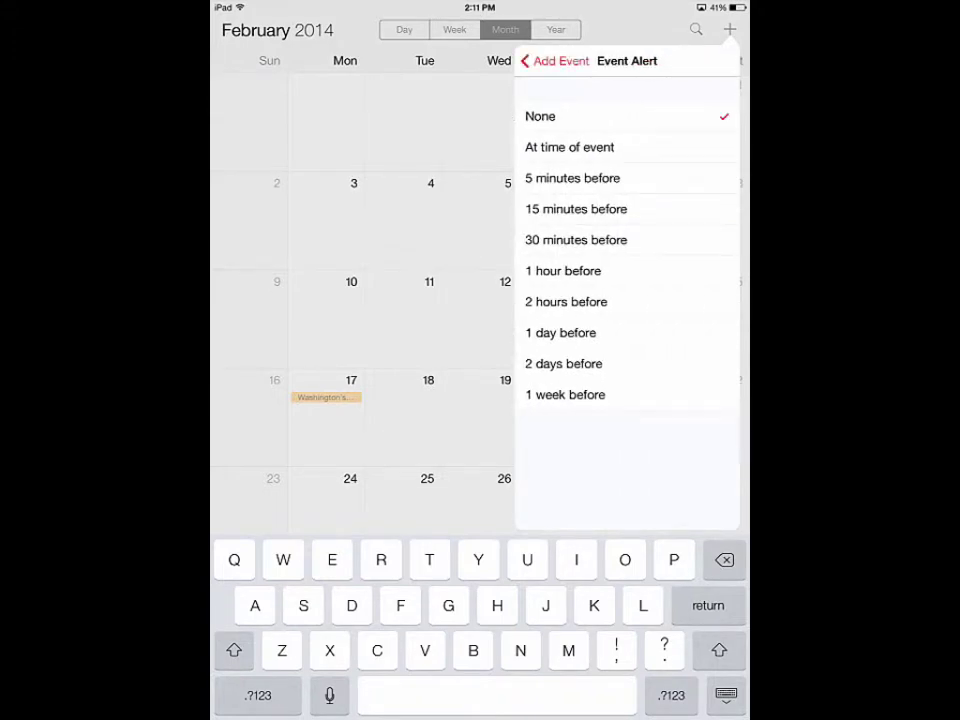
pyautogui.click(563, 271)
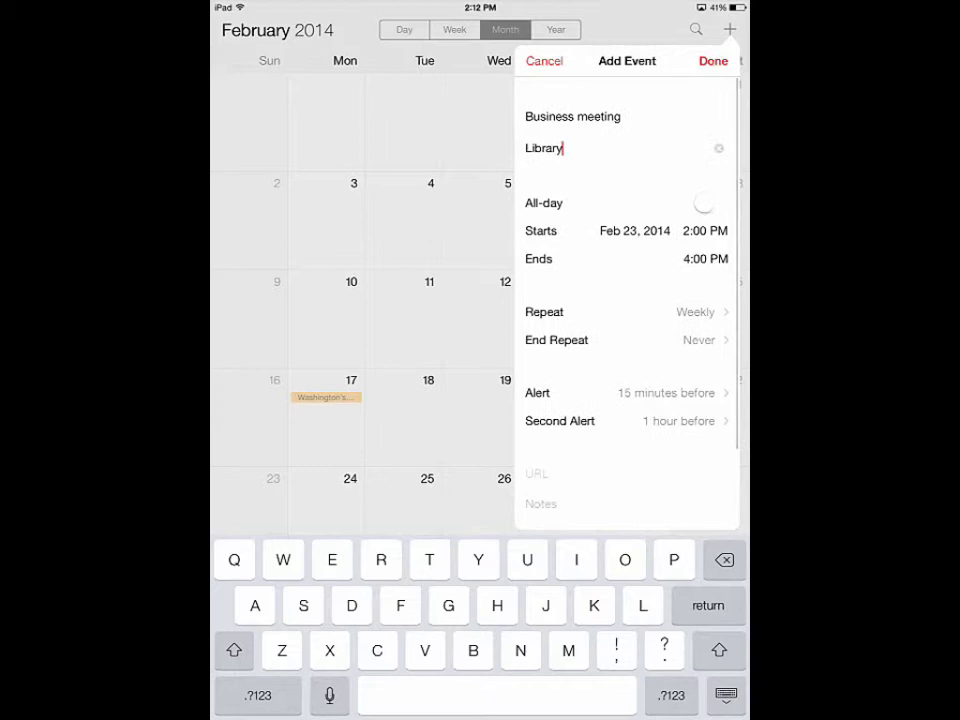
pyautogui.moveTo(625, 330); pyautogui.dragTo(625, 230)
# Add the note 'Don't be late!!!!', save the event and view its details
pyautogui.click(540, 503)
pyautogui.write("Don't")
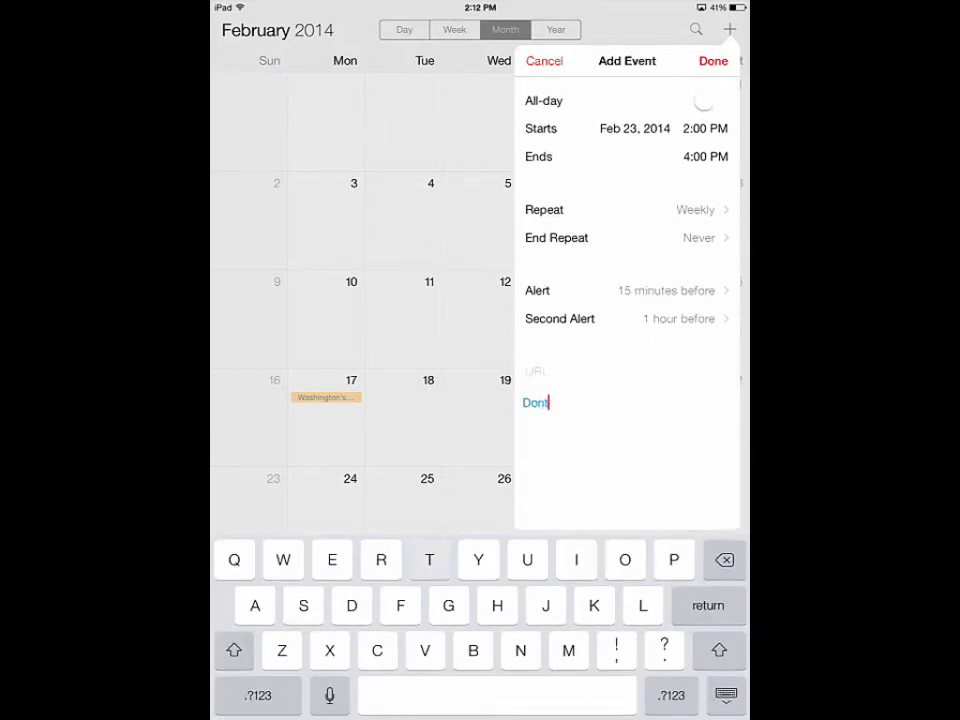
pyautogui.write(' be late!!!!')
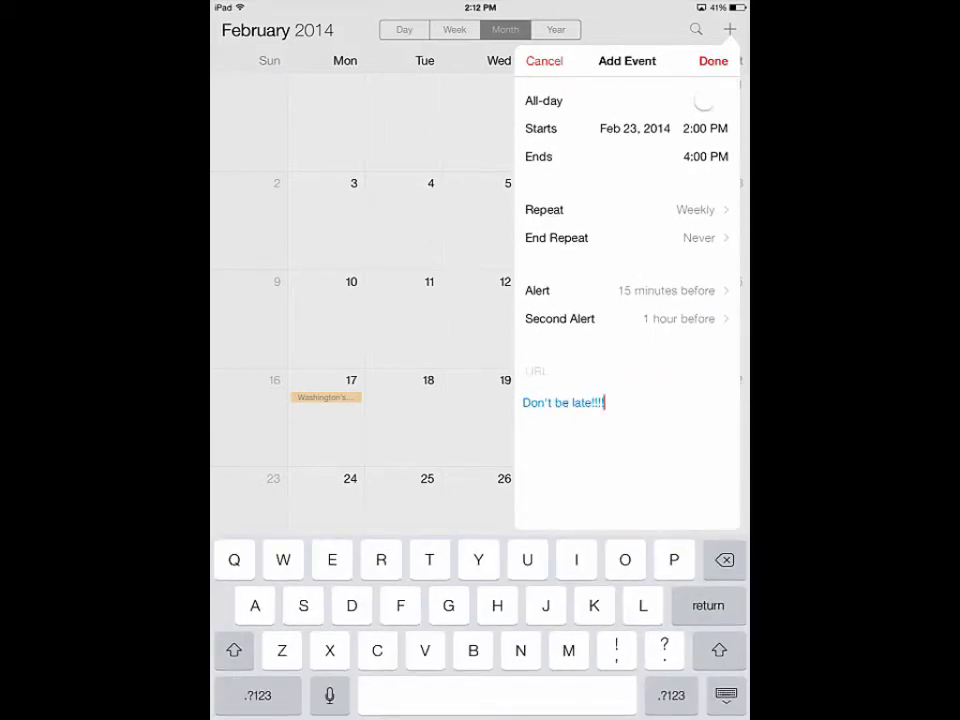
pyautogui.click(713, 61)
pyautogui.click(248, 101)
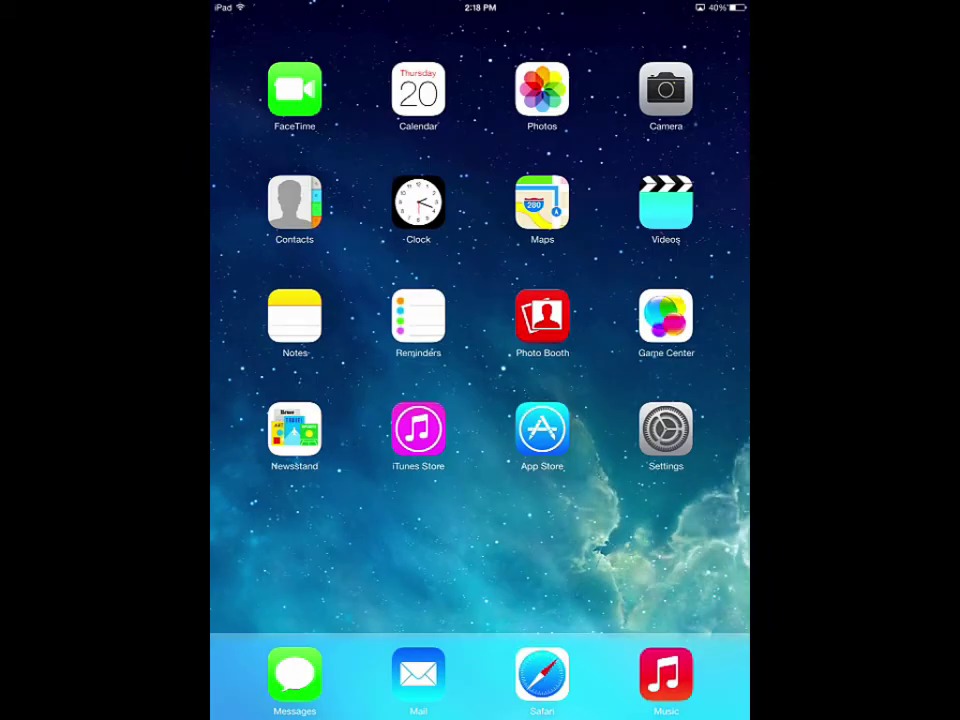
# Reopen Calendar on February 2014 and show the Feb 21 Appointment with Johnson details
pyautogui.click(418, 89)
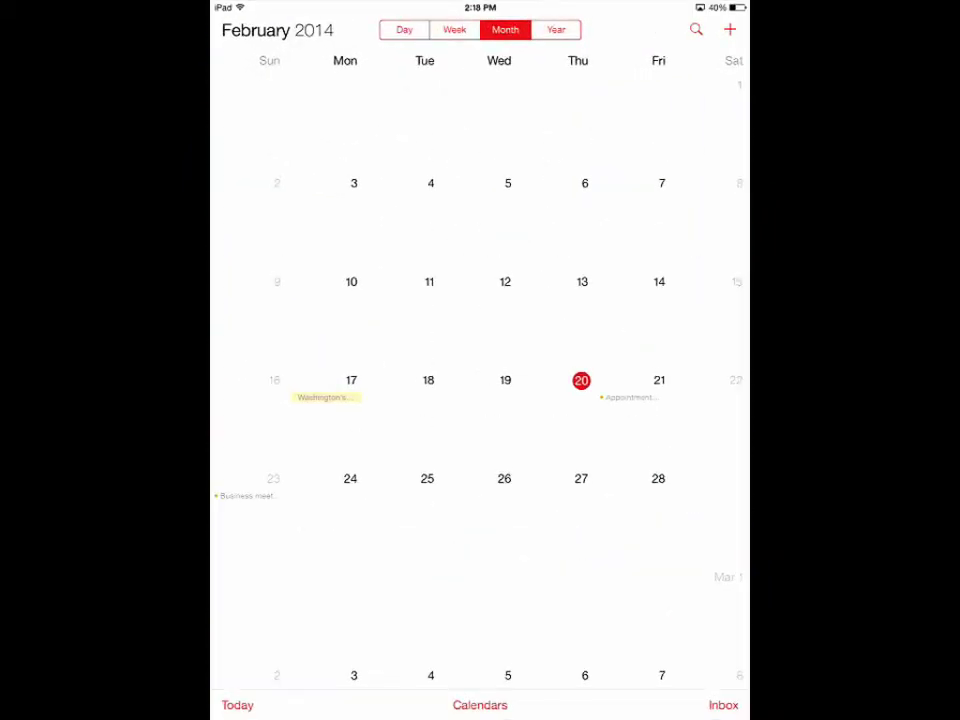
pyautogui.click(630, 397)
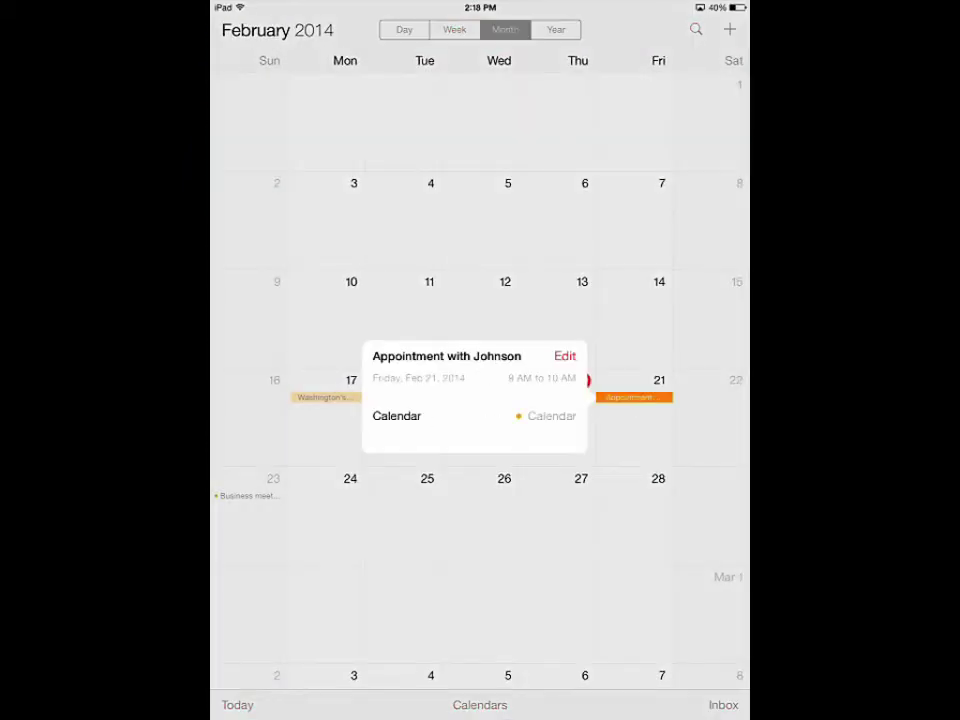